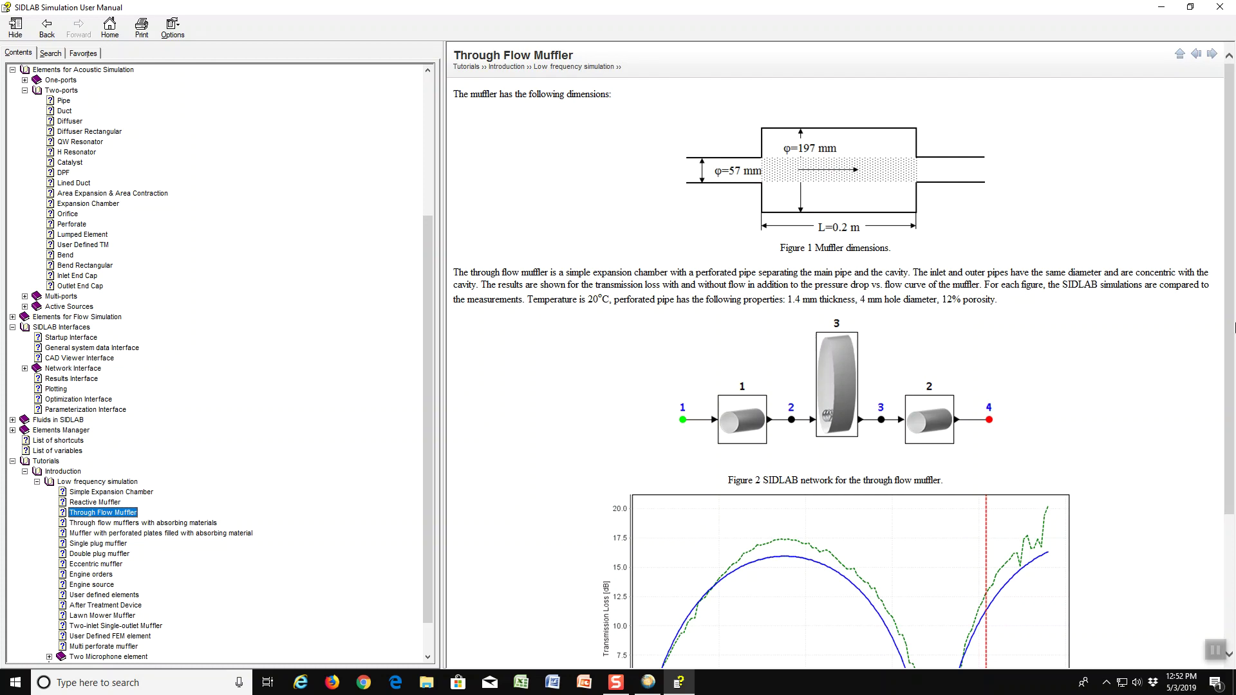
# Read the tutorials on through flow mufflers, including the absorbing-material variant, and on the muffler with perforated plates filled with absorbing material.
pyautogui.moveTo(1230, 316); pyautogui.dragTo(1230, 418)
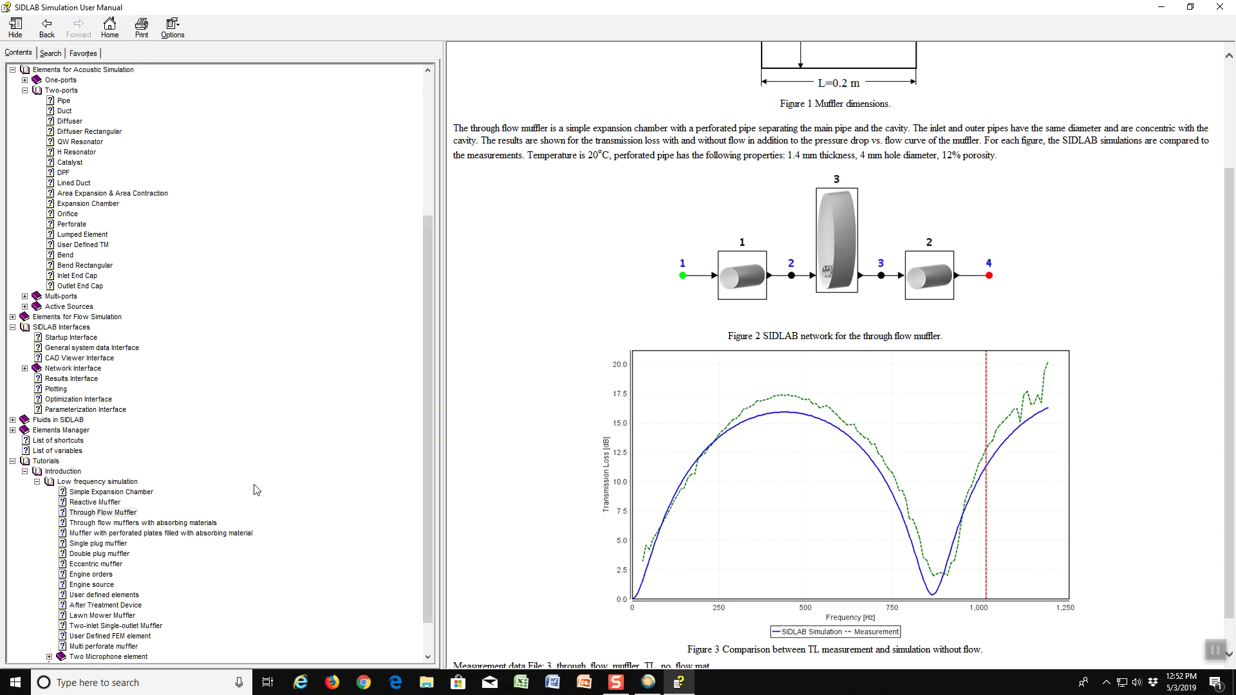
pyautogui.click(88, 524)
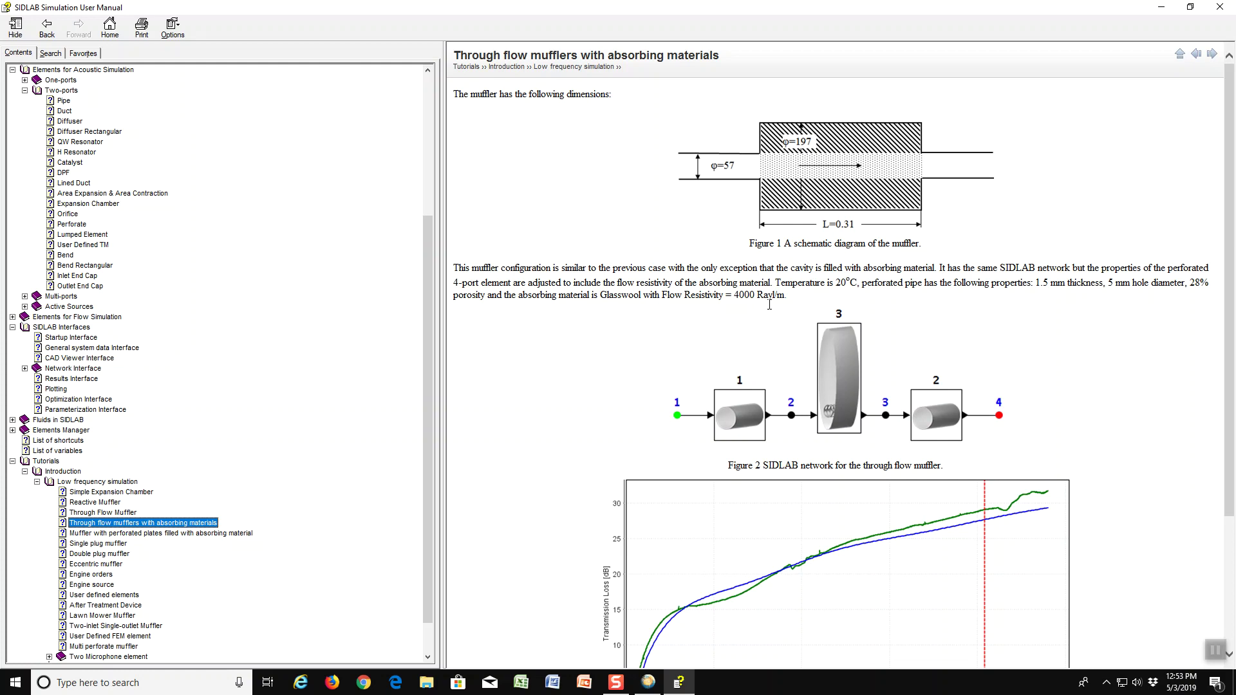
pyautogui.scroll(-3, 782, 437)
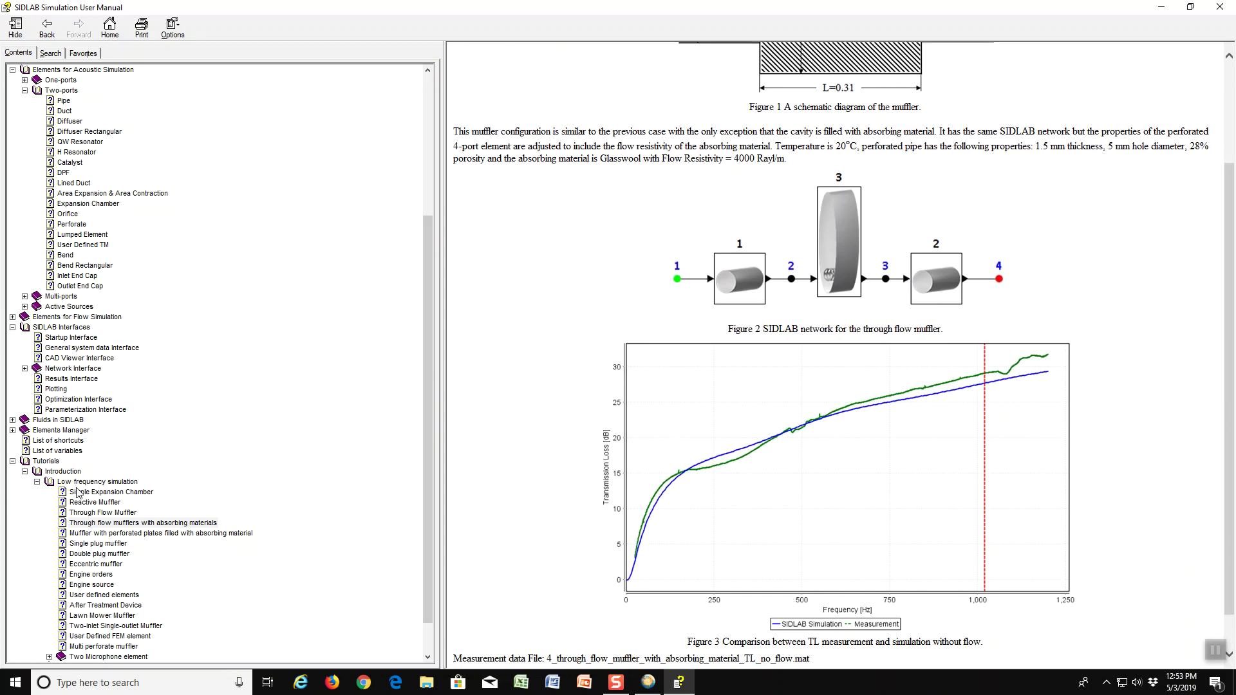
pyautogui.click(117, 535)
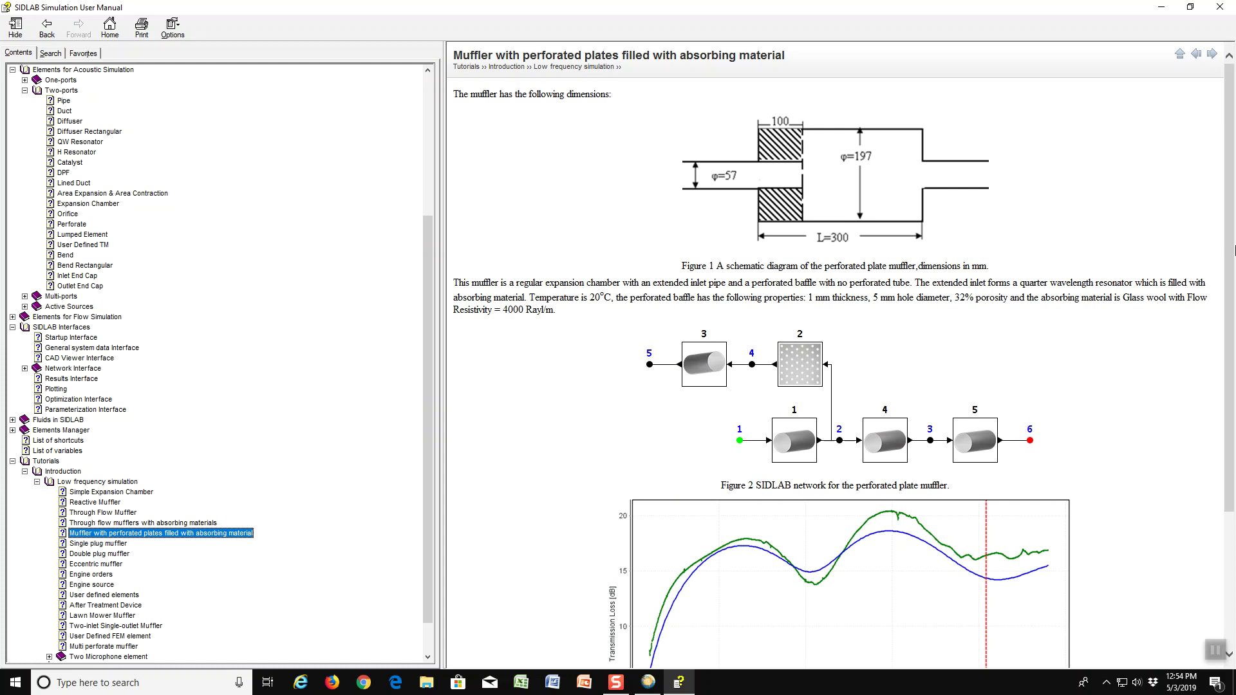
pyautogui.moveTo(1227, 241); pyautogui.dragTo(1222, 242)
# Read the Single plug, Double plug and Eccentric muffler tutorials, including their networks and transmission loss plots, and close the user manual.
pyautogui.click(96, 544)
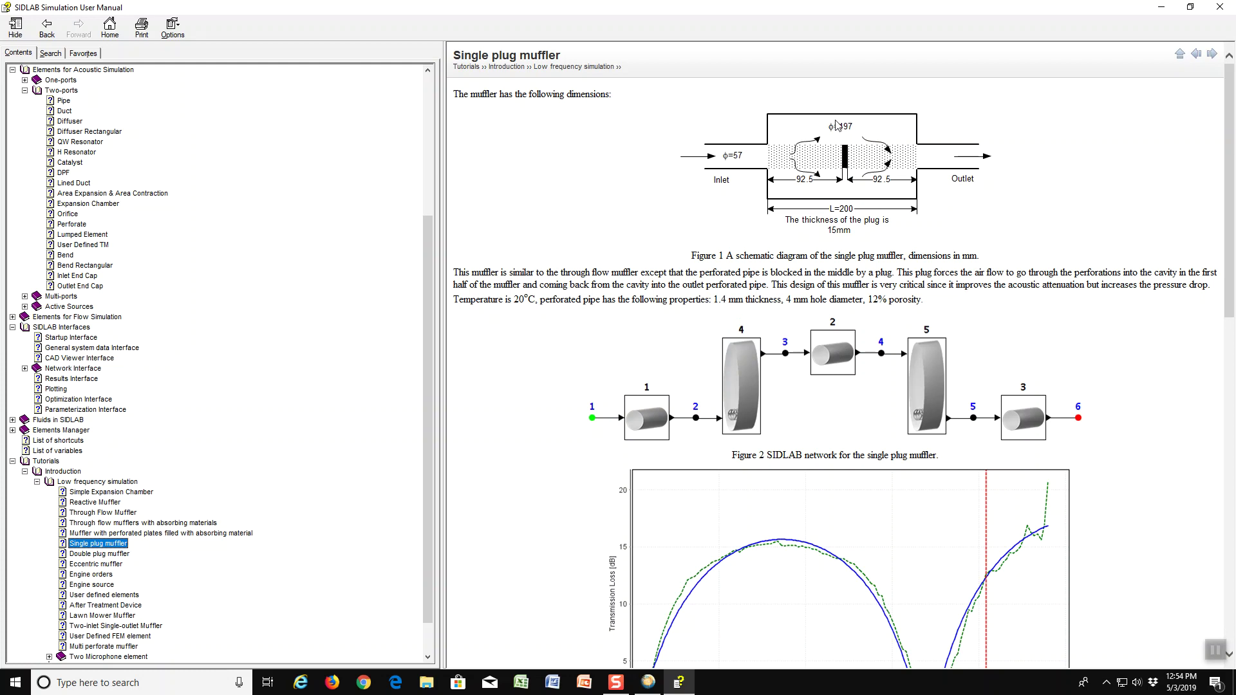
pyautogui.click(118, 555)
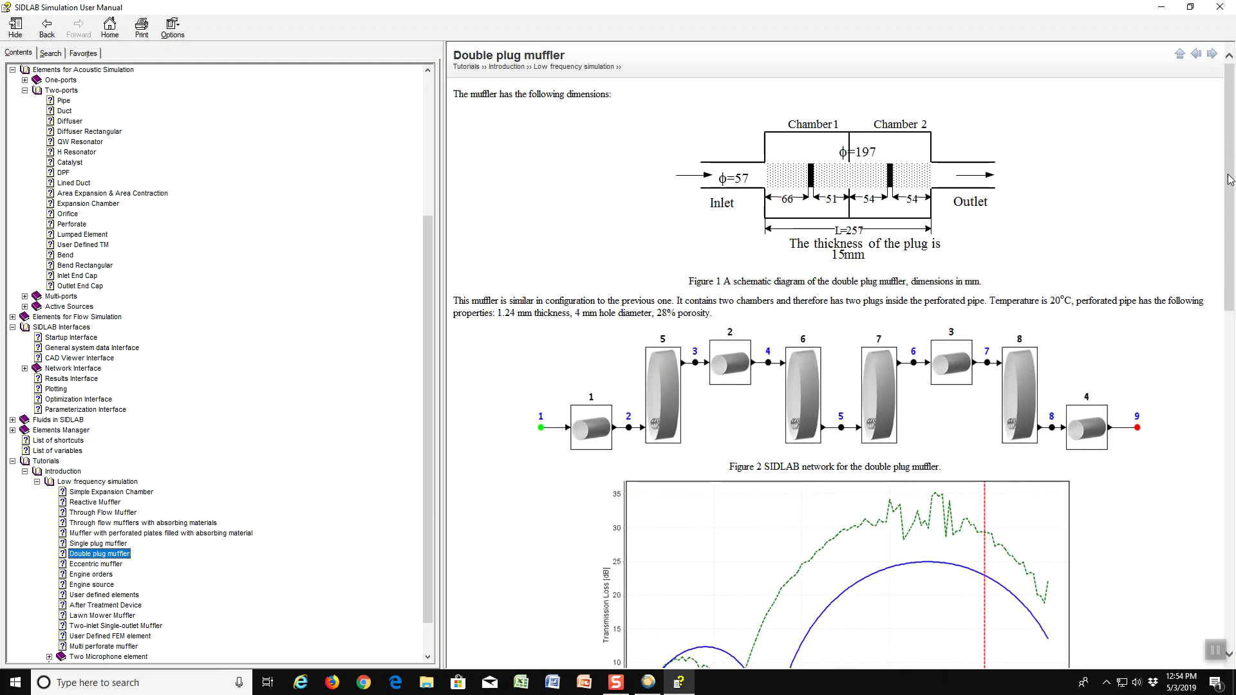
pyautogui.moveTo(1230, 185); pyautogui.dragTo(1231, 204)
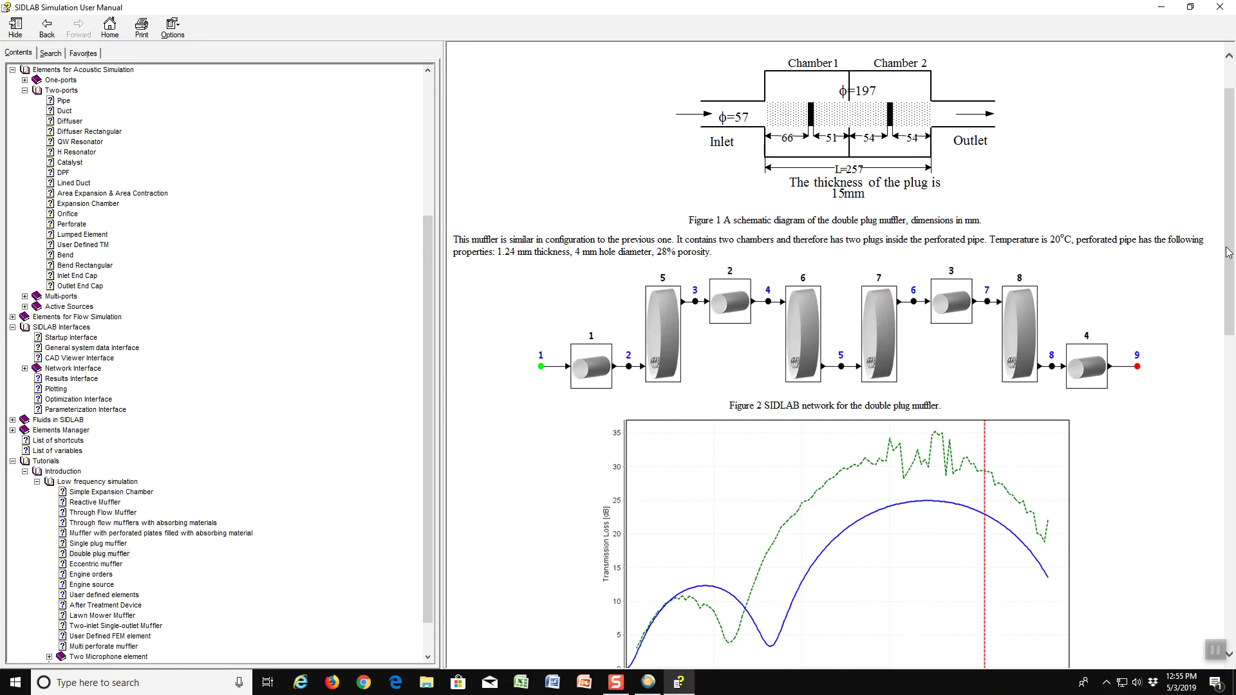
pyautogui.scroll(-2, 1230, 225)
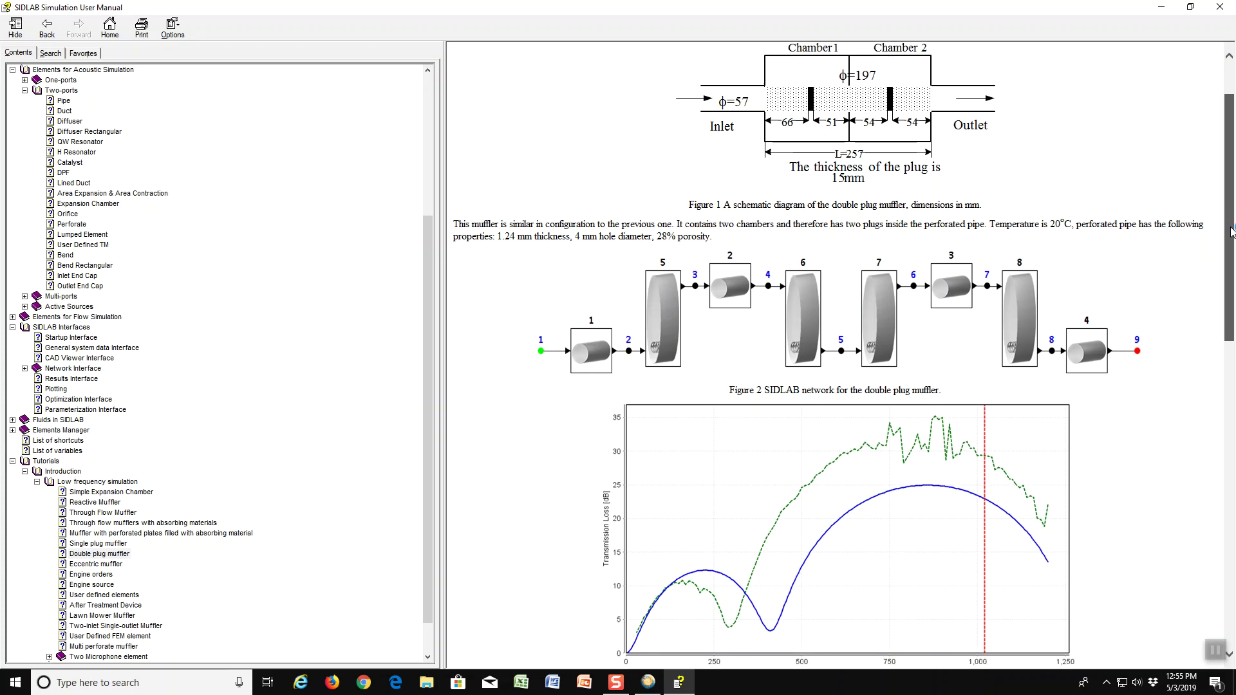
pyautogui.click(90, 563)
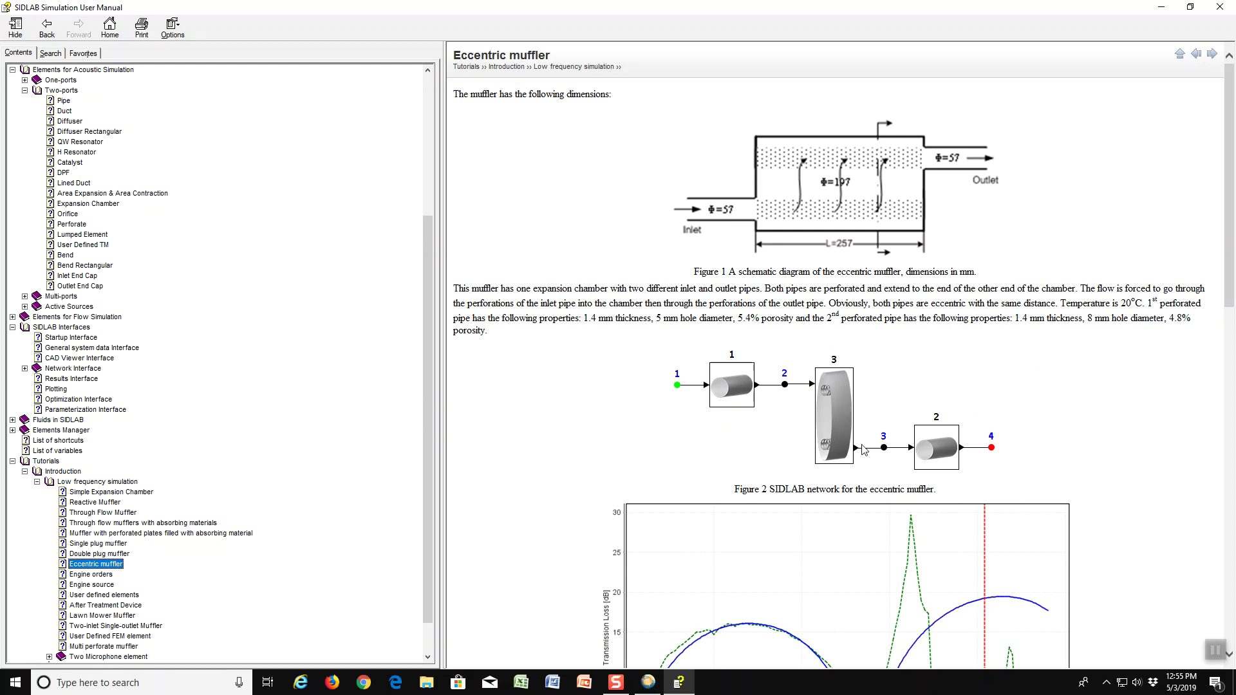
pyautogui.moveTo(1231, 212); pyautogui.dragTo(1234, 224)
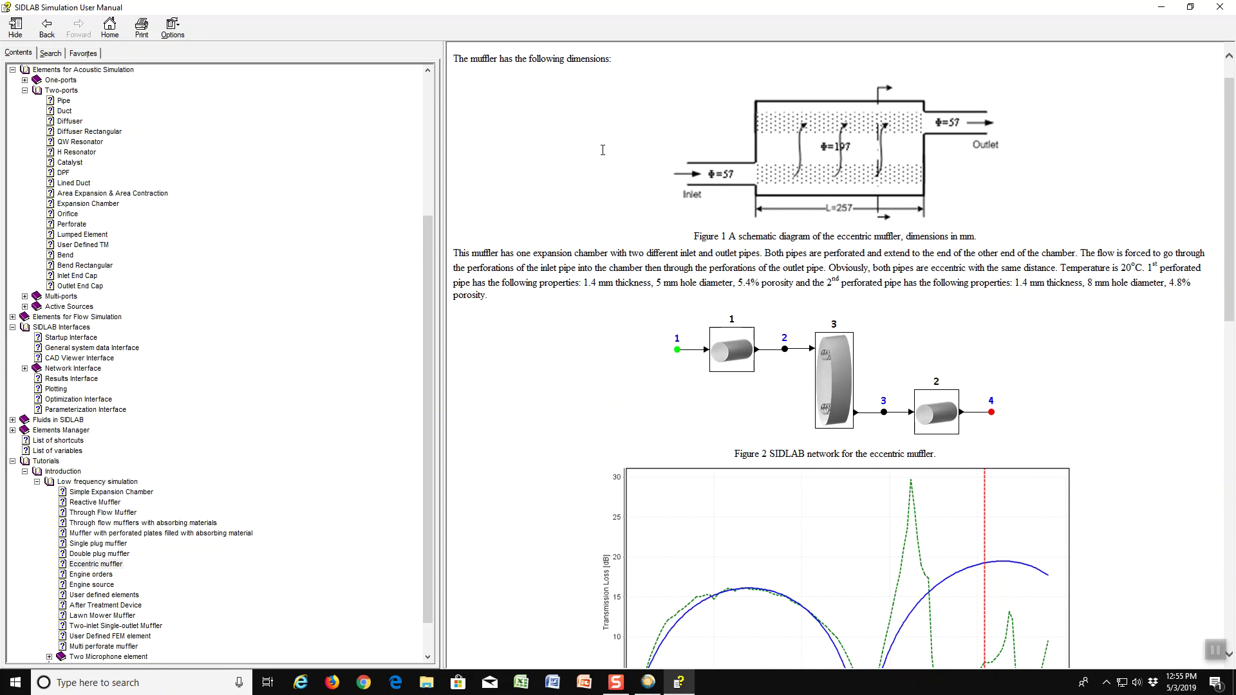
pyautogui.click(1220, 7)
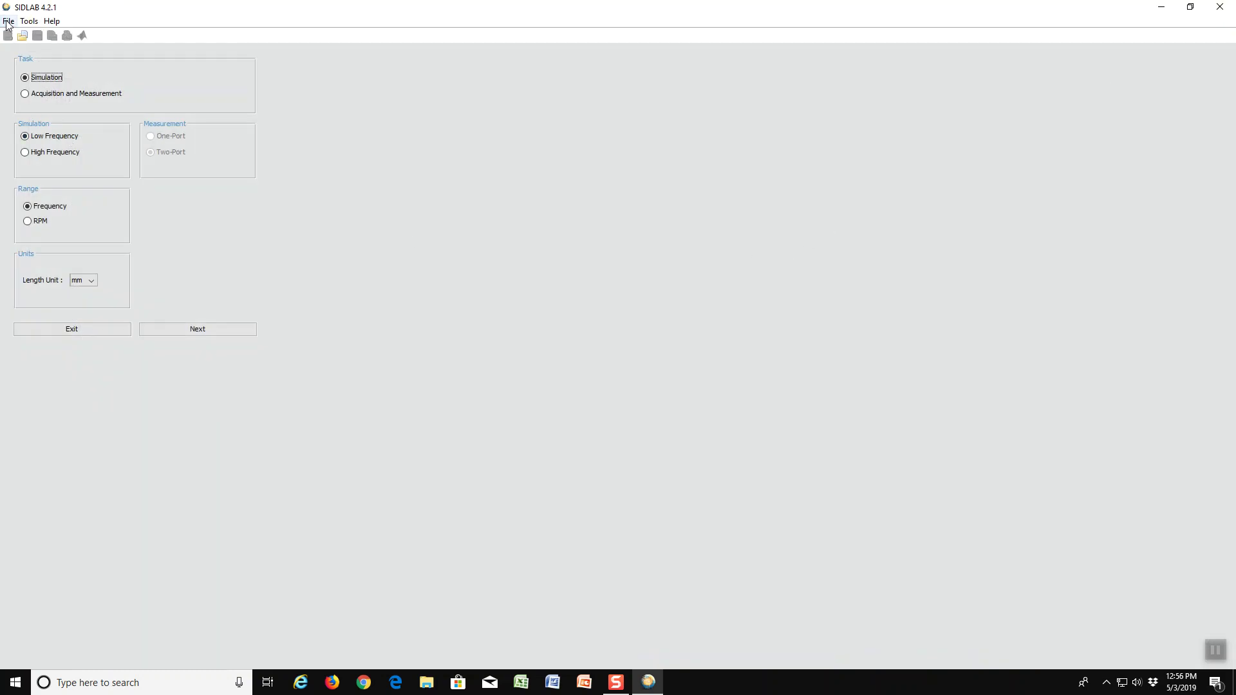
# Open the project 1_Expansion_chamber.sid from the Examples_Simulation folder and display its network.
pyautogui.click(9, 23)
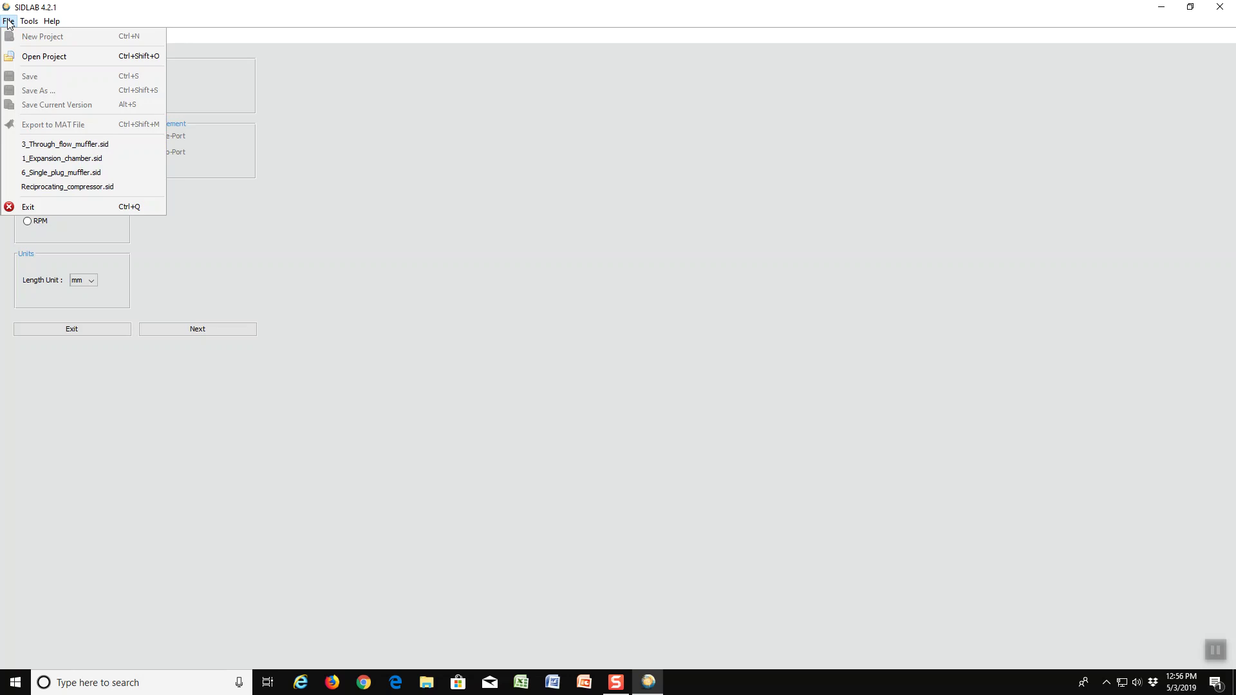
pyautogui.click(29, 56)
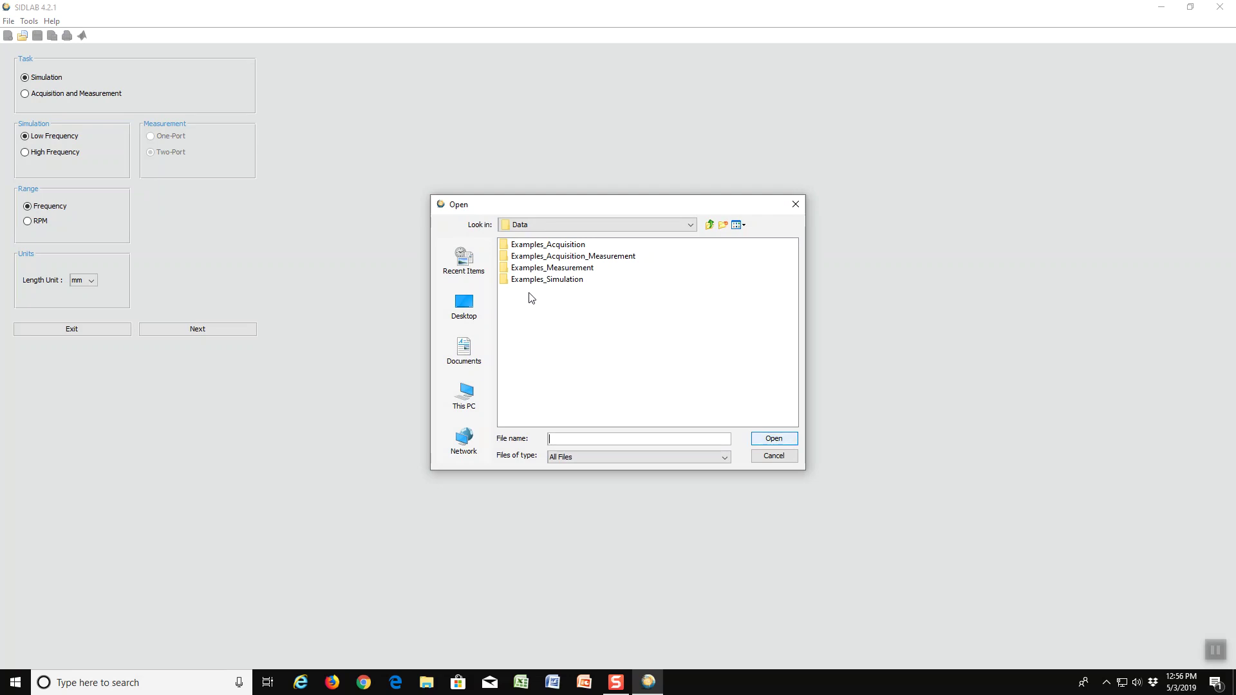
pyautogui.click(509, 283)
pyautogui.doubleClick(509, 284)
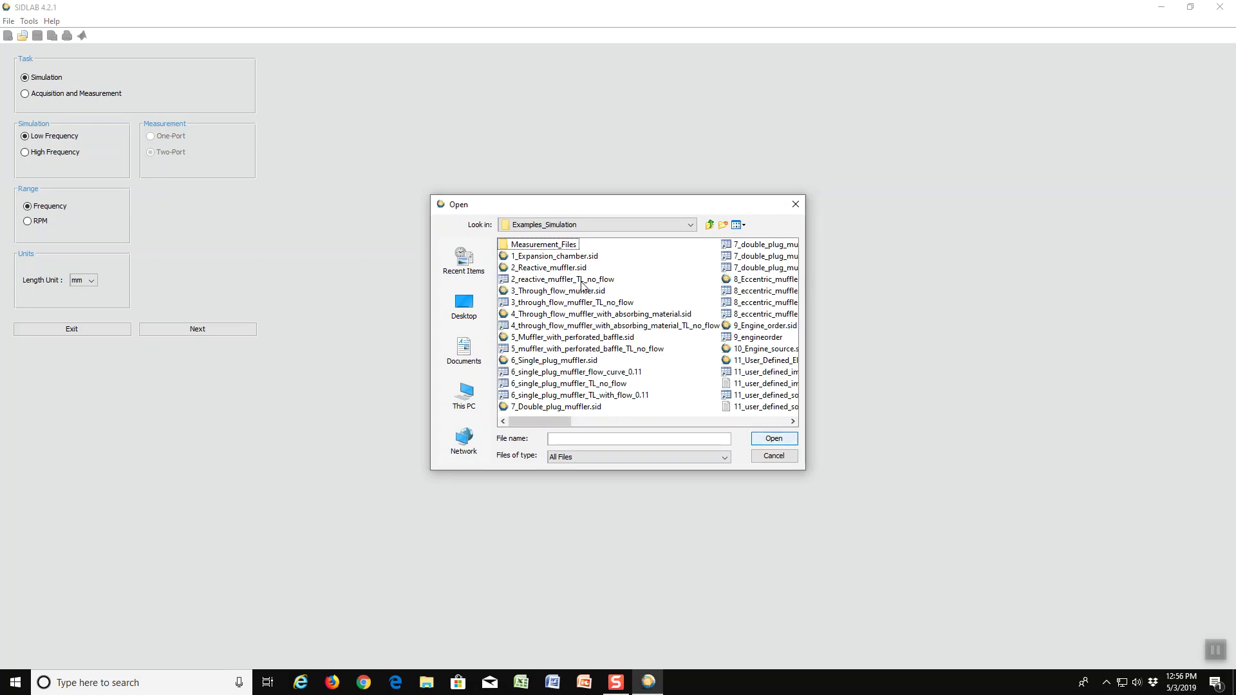
pyautogui.click(550, 257)
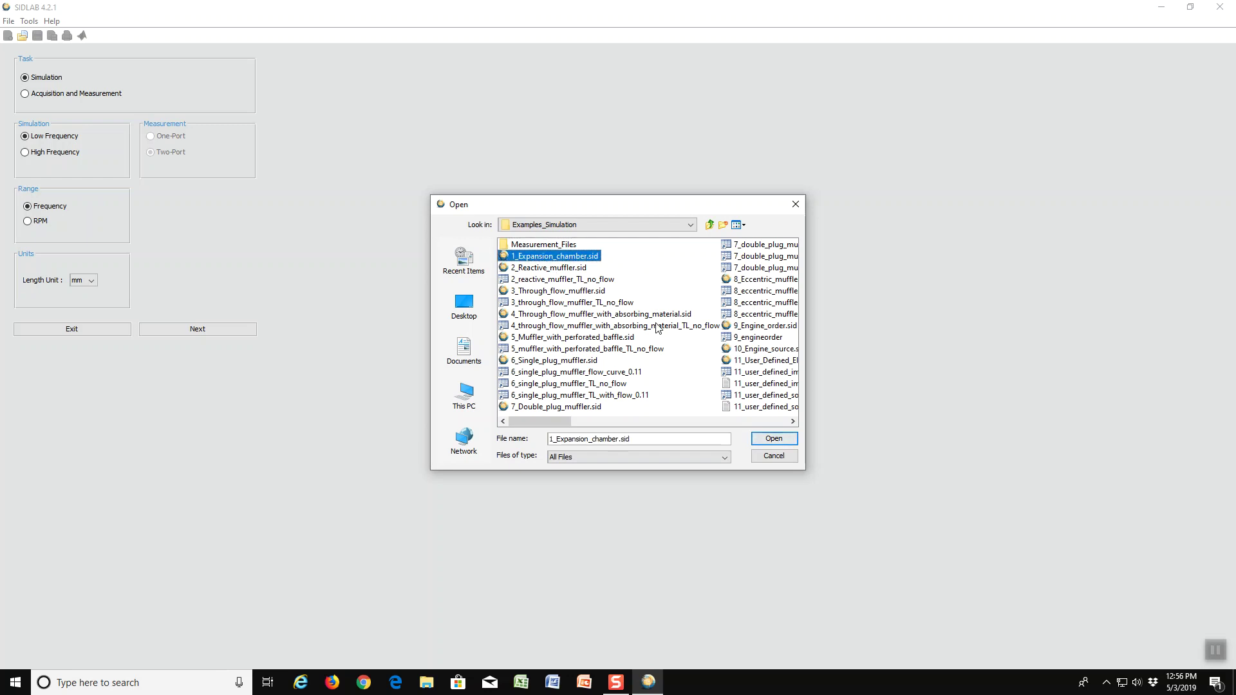
pyautogui.click(774, 441)
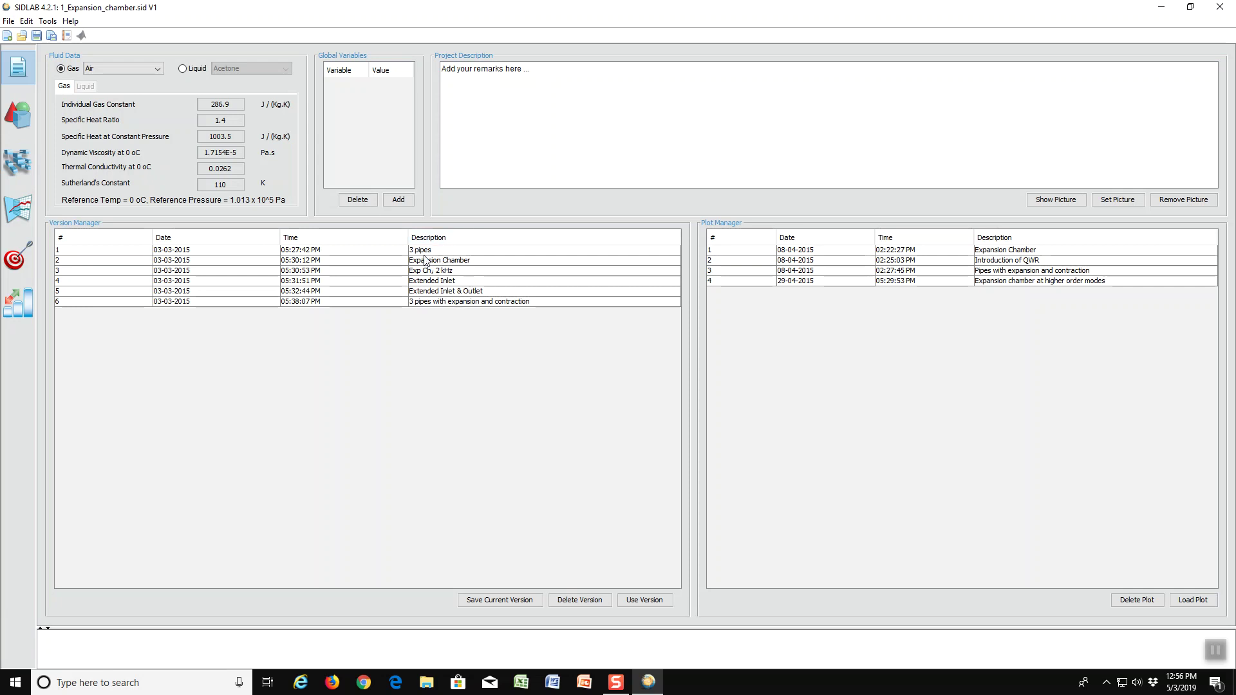
pyautogui.click(16, 160)
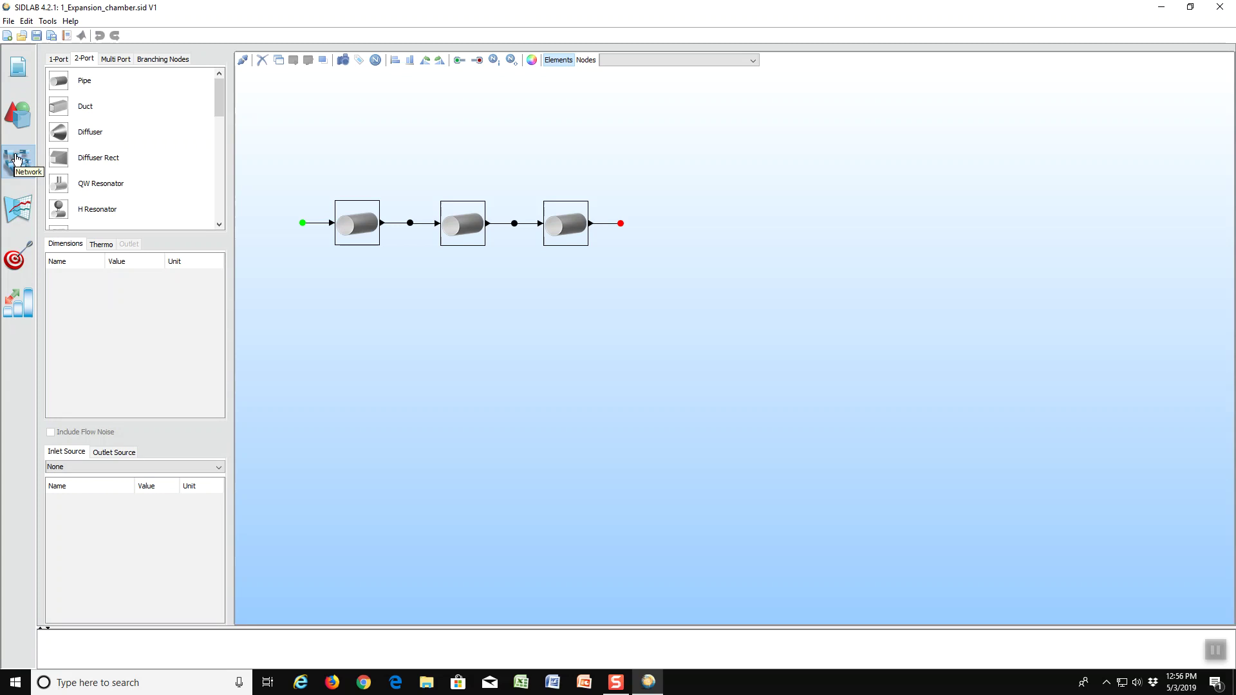
# Load the saved project version 2, "Expansion Chamber", and display its network.
pyautogui.click(19, 69)
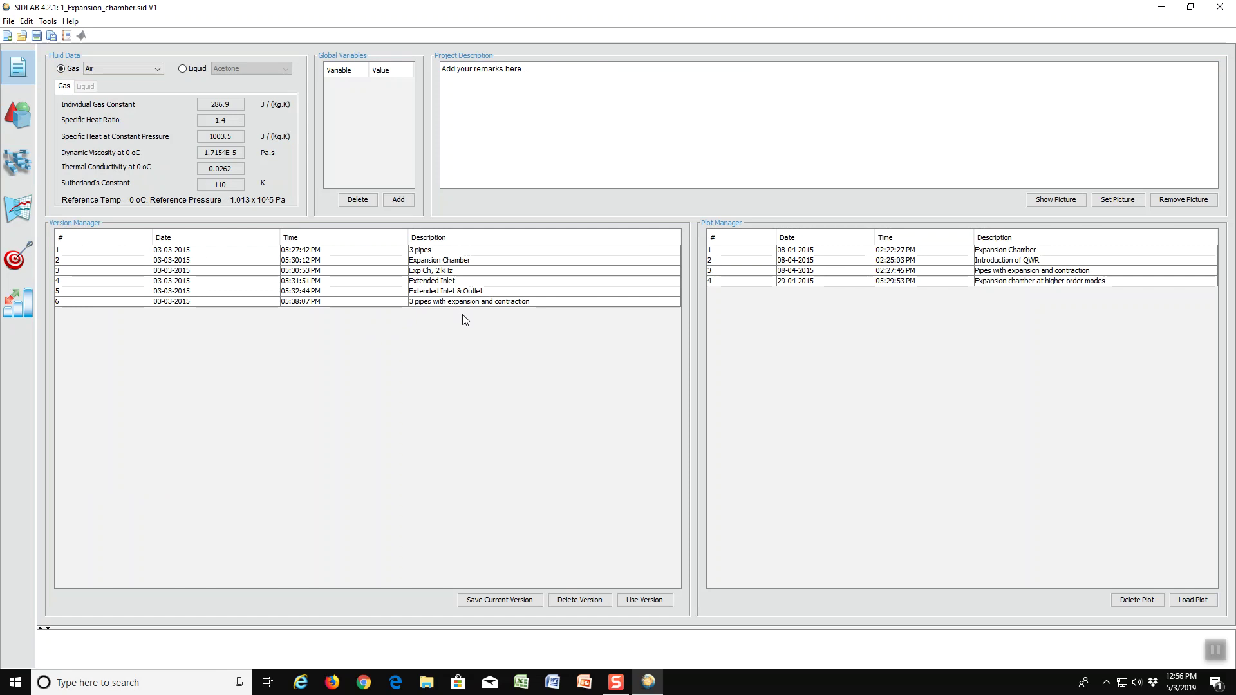
pyautogui.click(436, 261)
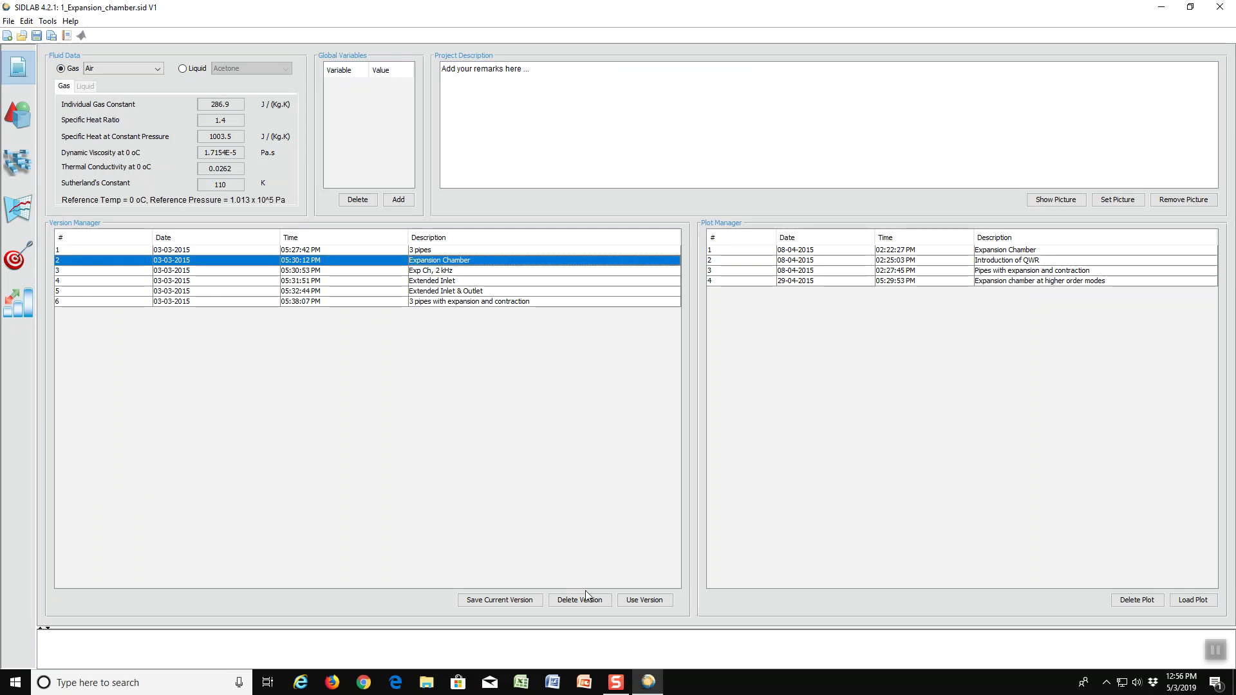
pyautogui.click(640, 602)
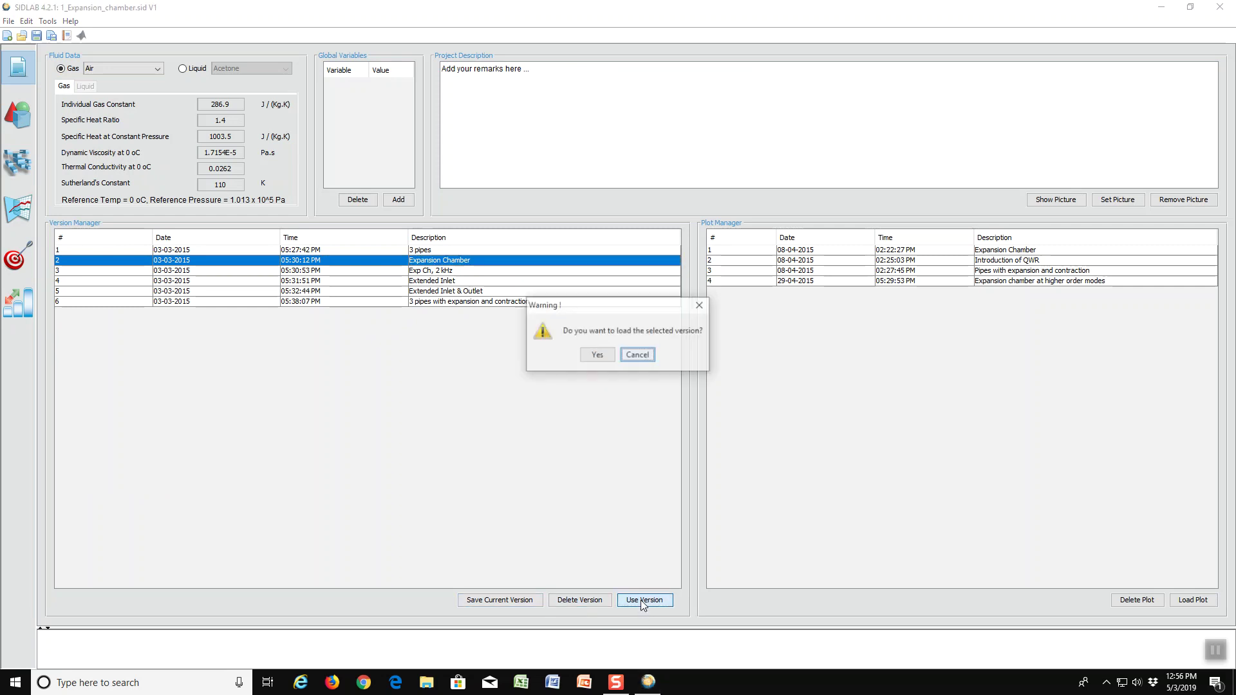
pyautogui.click(597, 354)
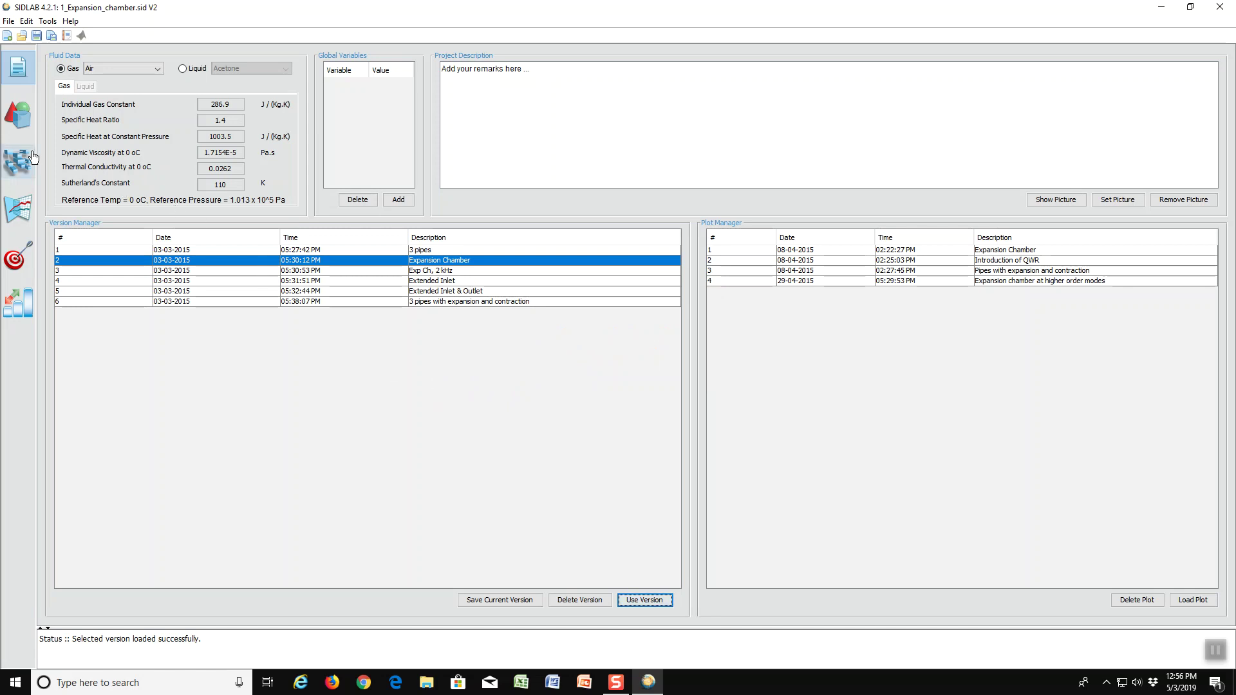
pyautogui.click(14, 157)
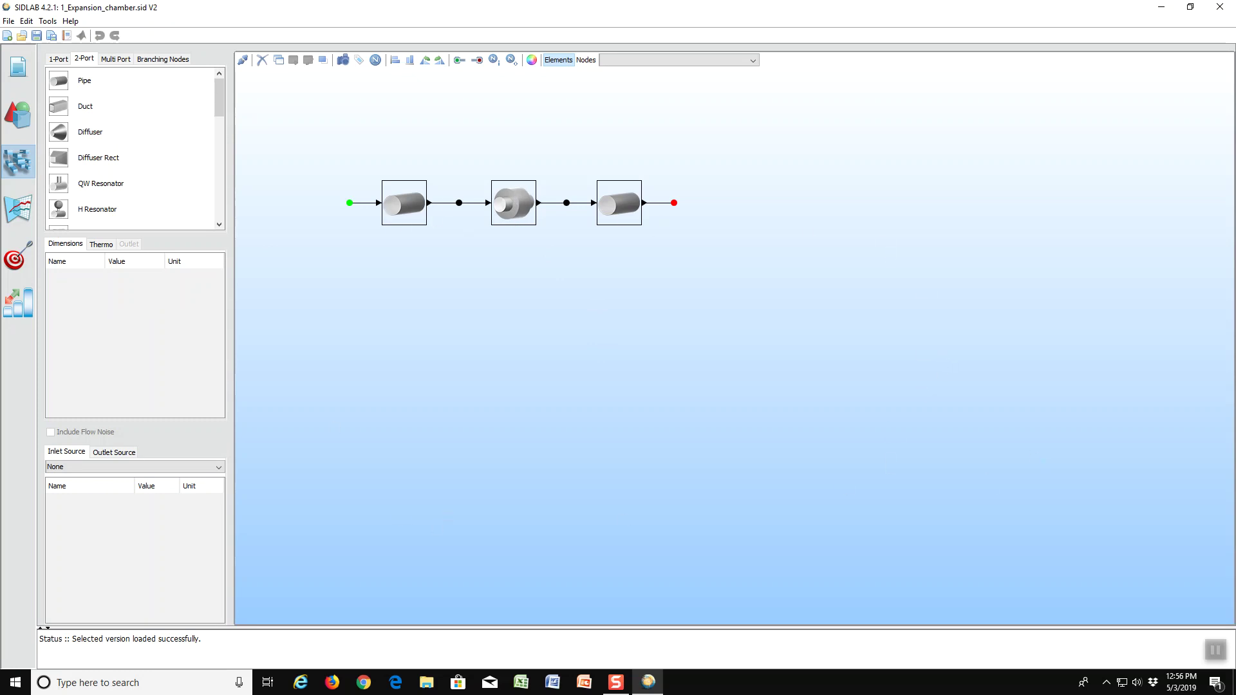
# Open the example project 3_Through_flow_muffler.sid and display its network.
pyautogui.click(9, 22)
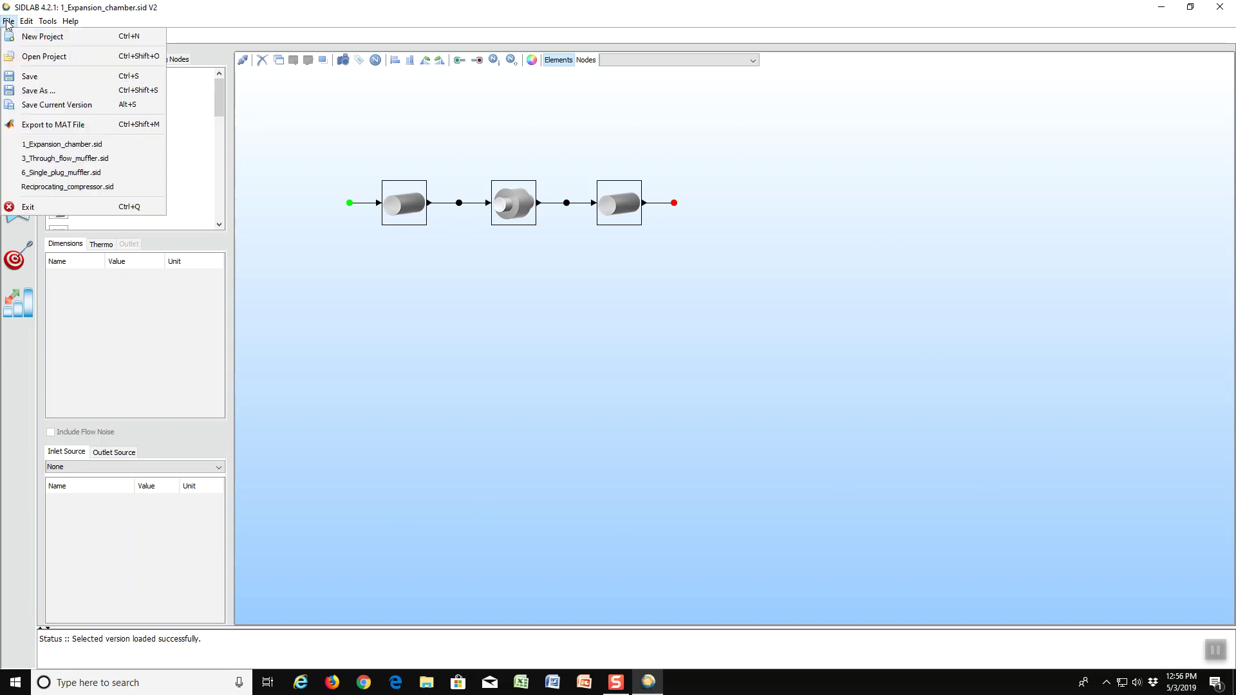
pyautogui.click(35, 57)
pyautogui.click(616, 356)
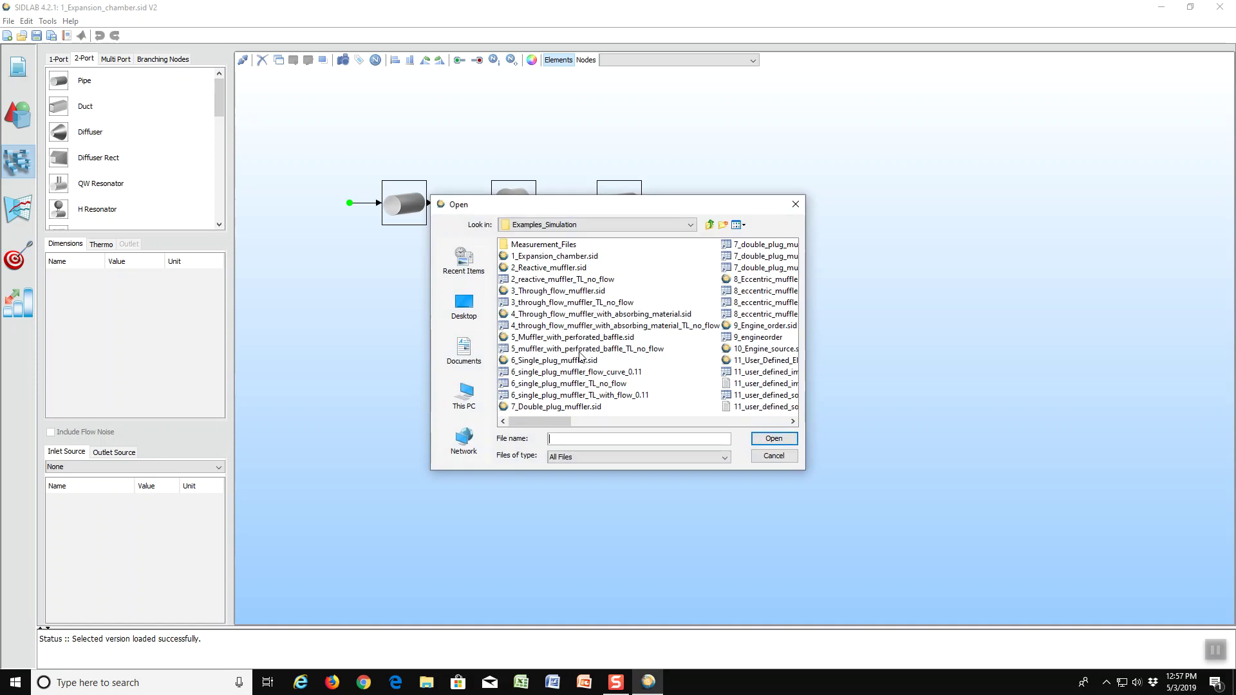
pyautogui.click(551, 291)
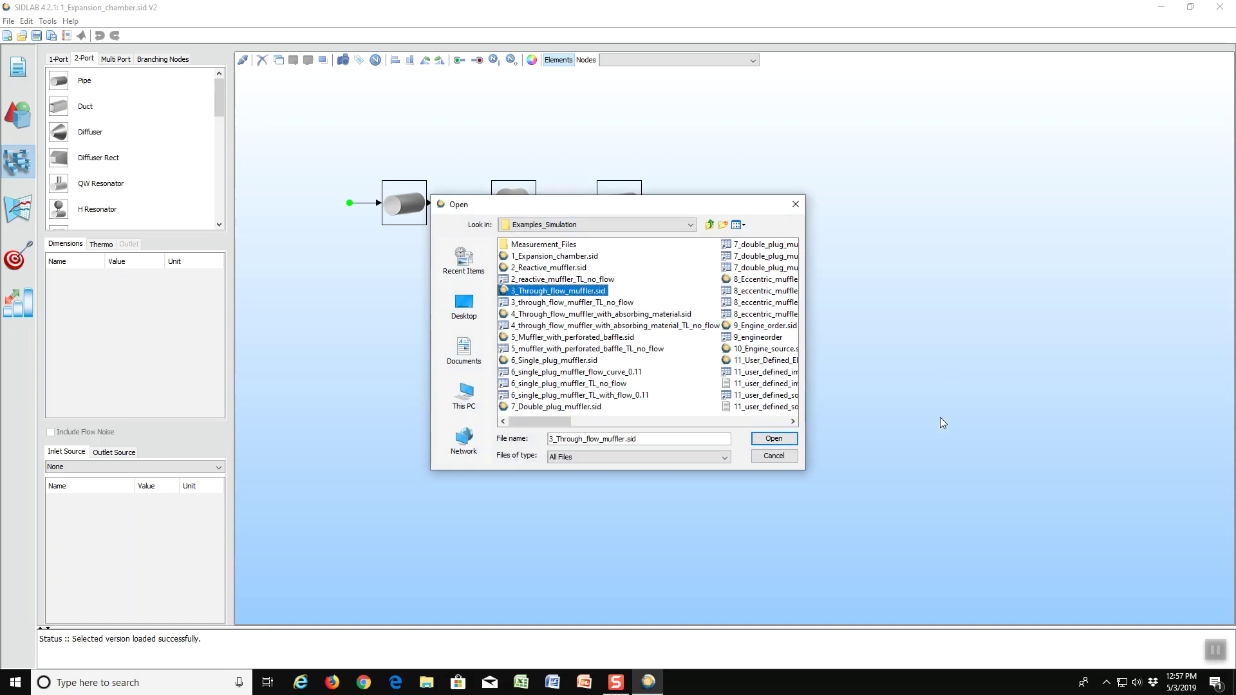
pyautogui.click(774, 439)
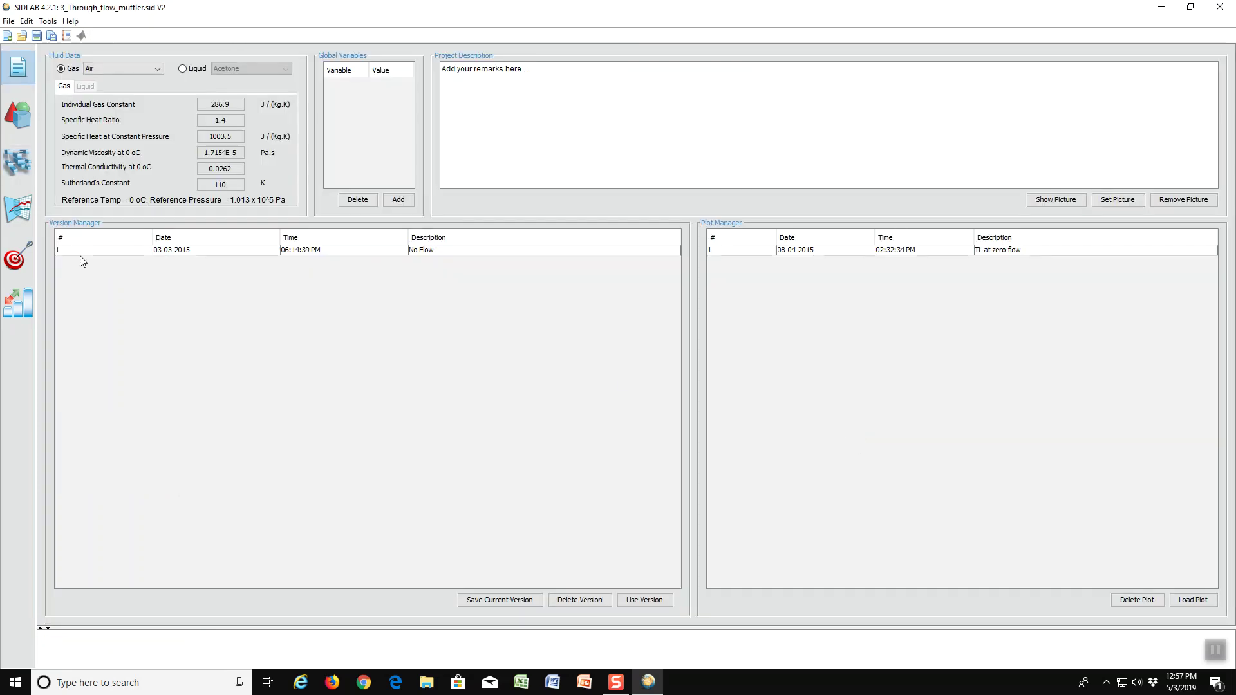
pyautogui.click(16, 161)
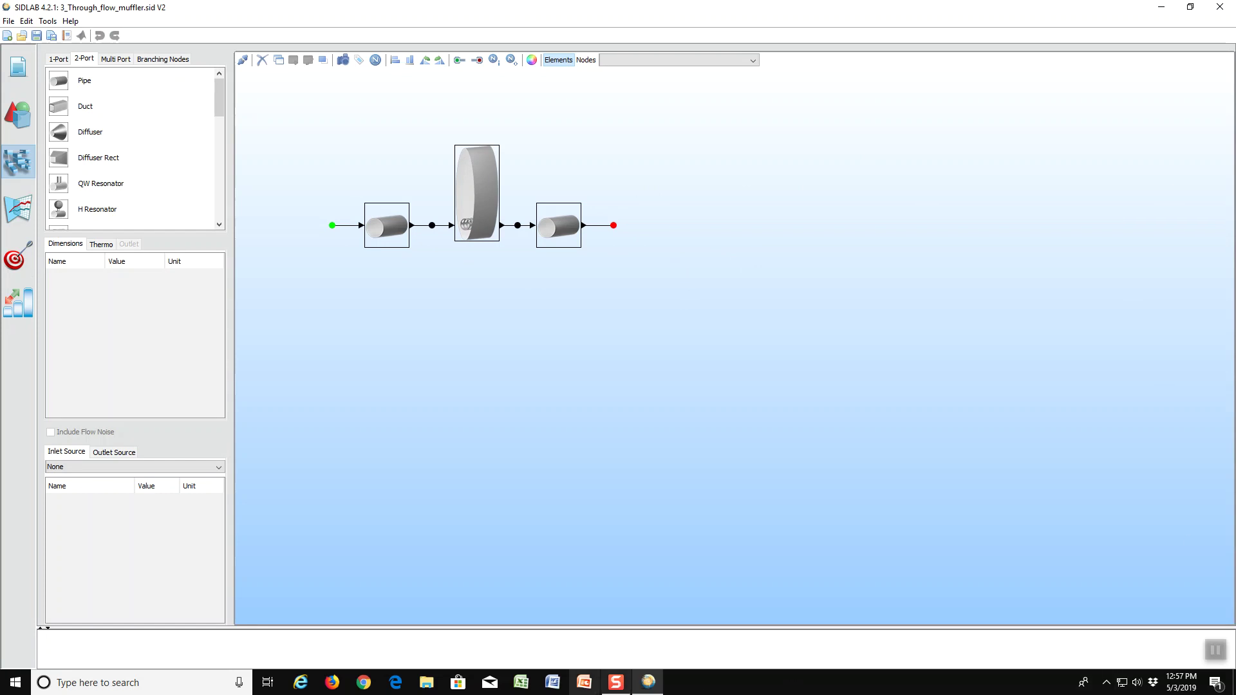
pyautogui.click(616, 687)
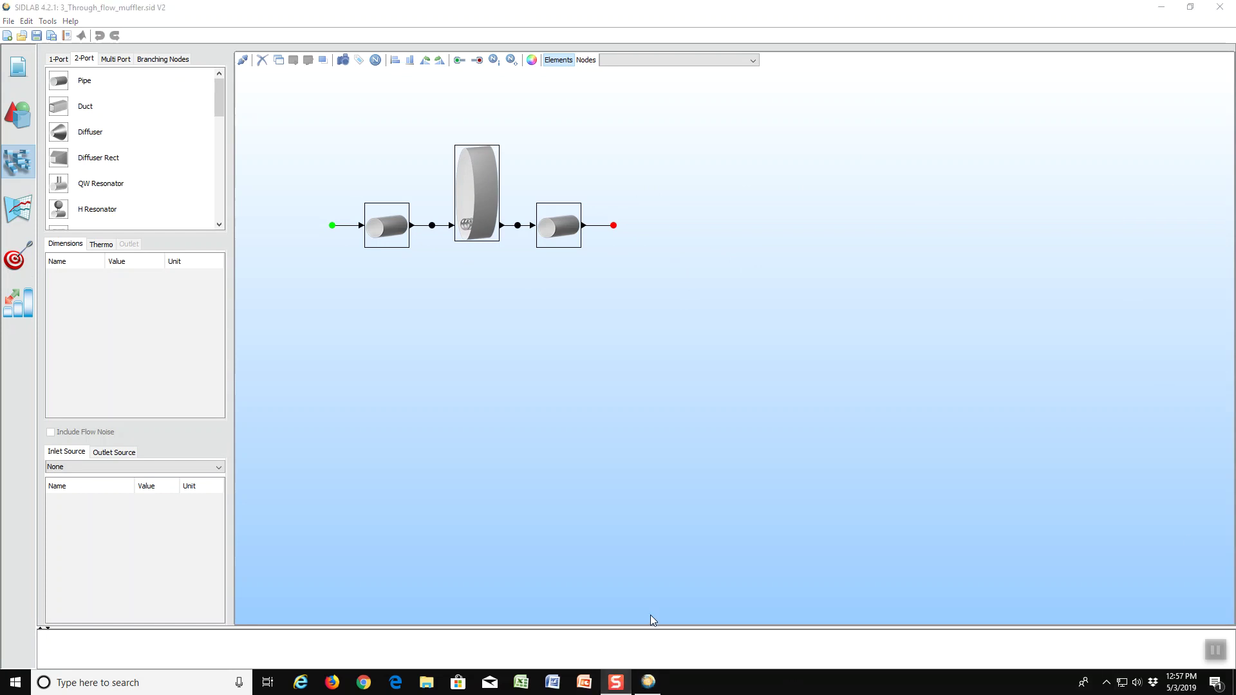